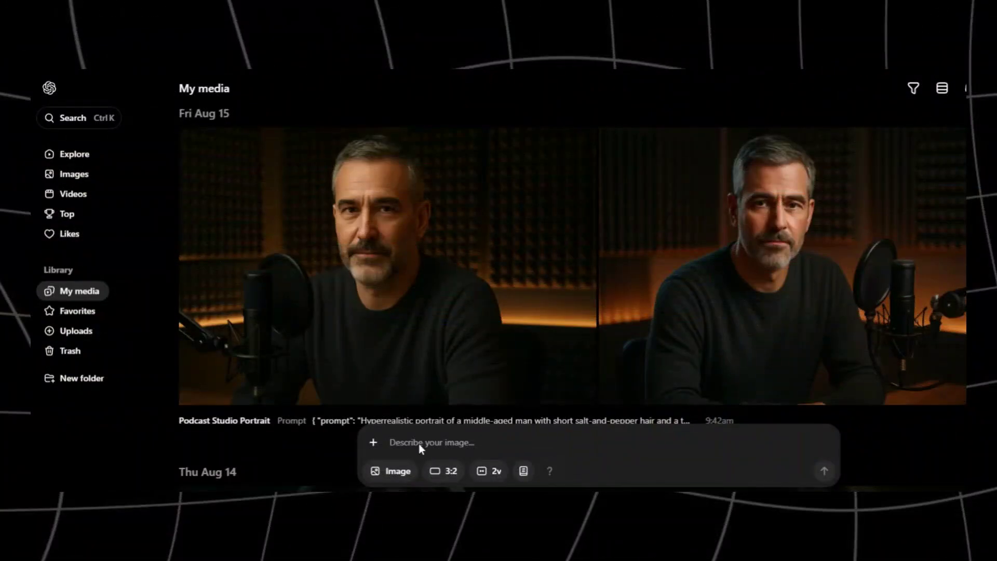
Step: Submit the Sora image prompt 'an alien beautiful girl'
type("an alien beautiful girl")
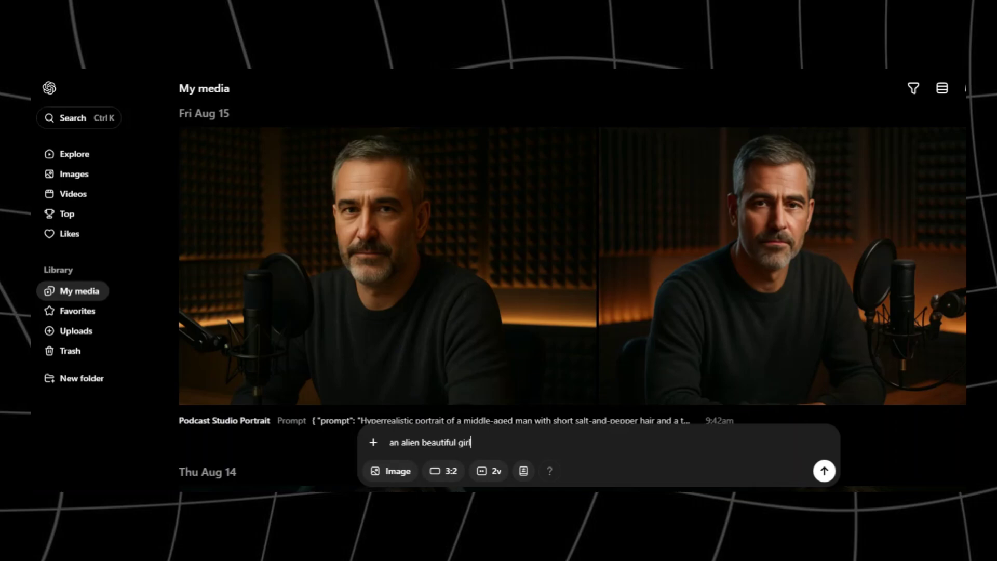
key("Return")
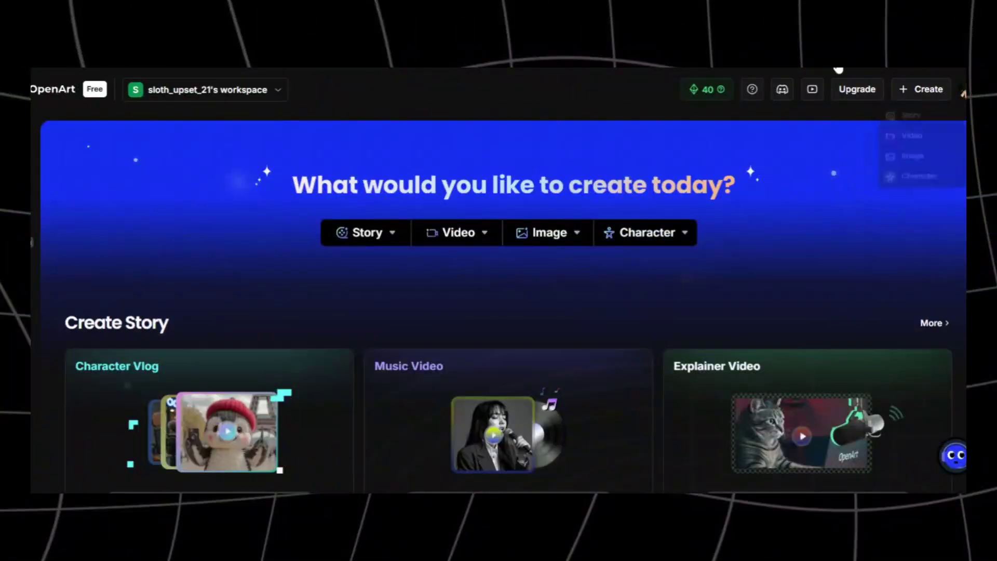
Step: Scroll down the OpenArt home page toward the image-to-video tool
scroll(499, 280, "down", 3)
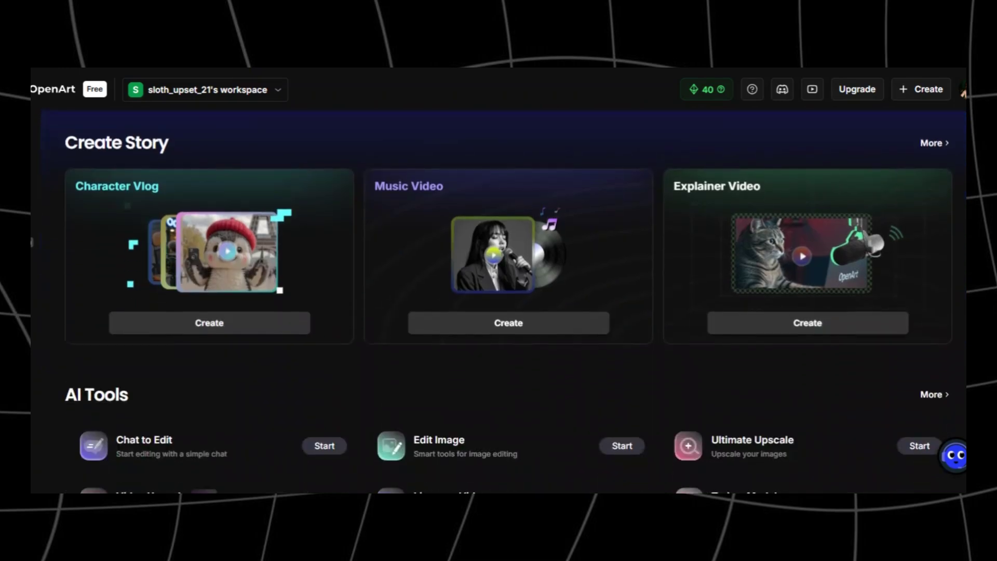
scroll(499, 280, "down", 4)
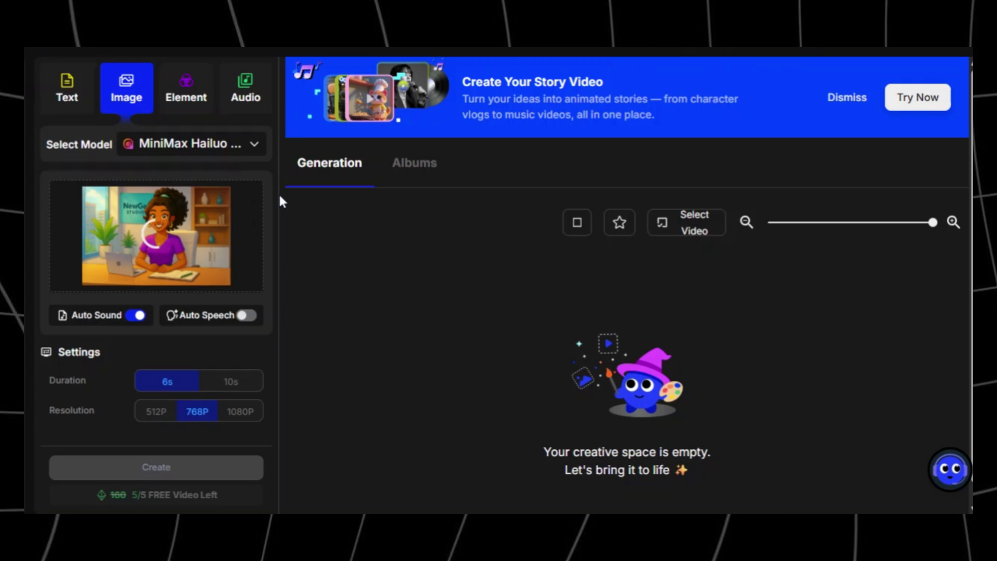
Step: Turn off Auto Sound and write the prompt of her talking naturally at her desk
left_click(137, 315)
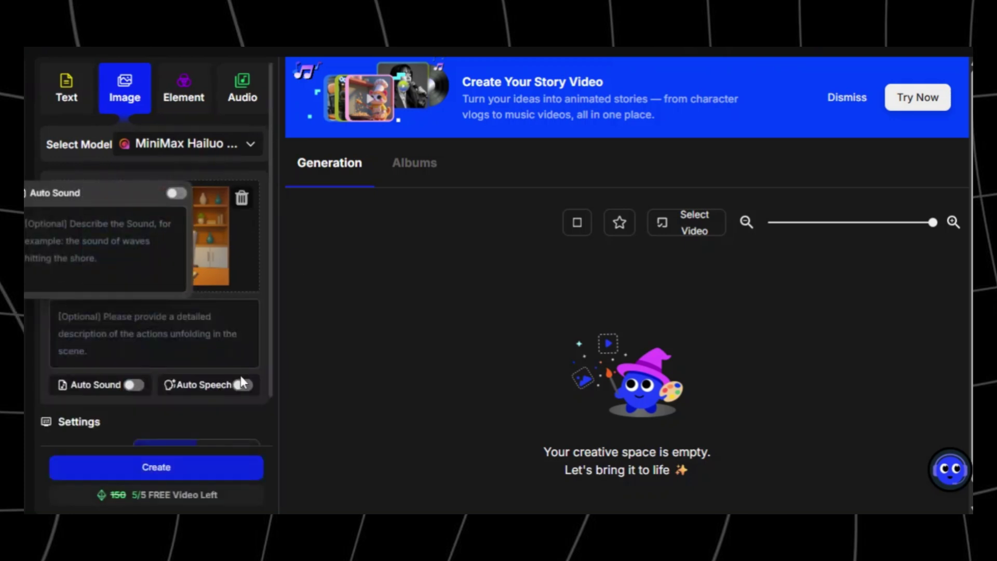
left_click(283, 260)
left_click_drag(276, 333, 268, 439)
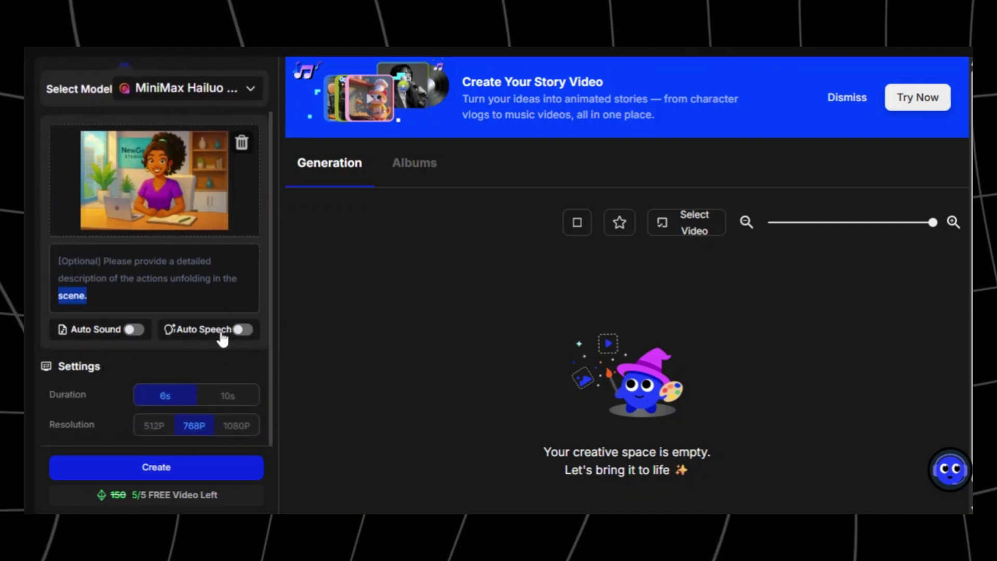
left_click(242, 330)
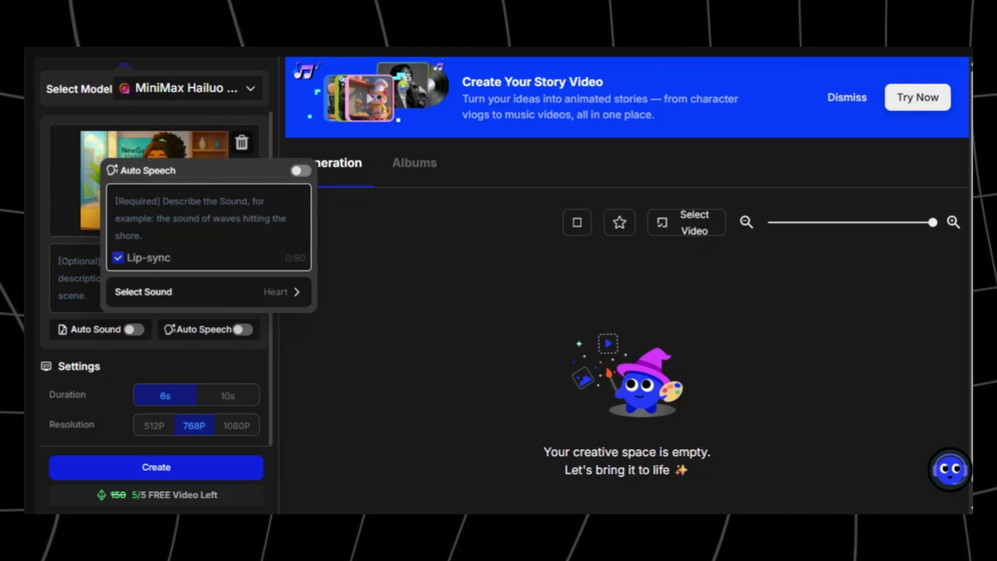
type("pa")
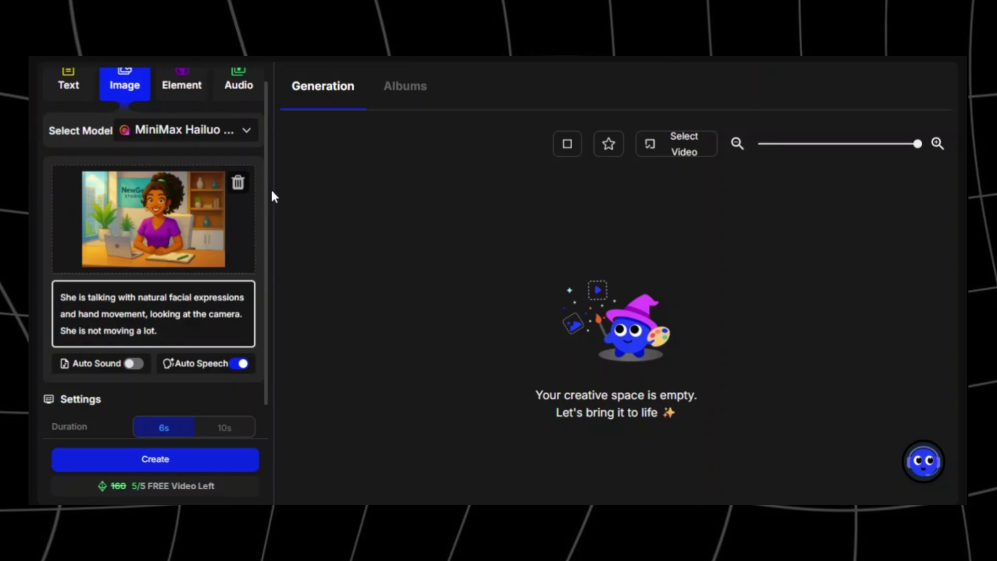
Step: Keep Auto Speech off and generate the 6s, 768P talking video
scroll(263, 225, "down", 2)
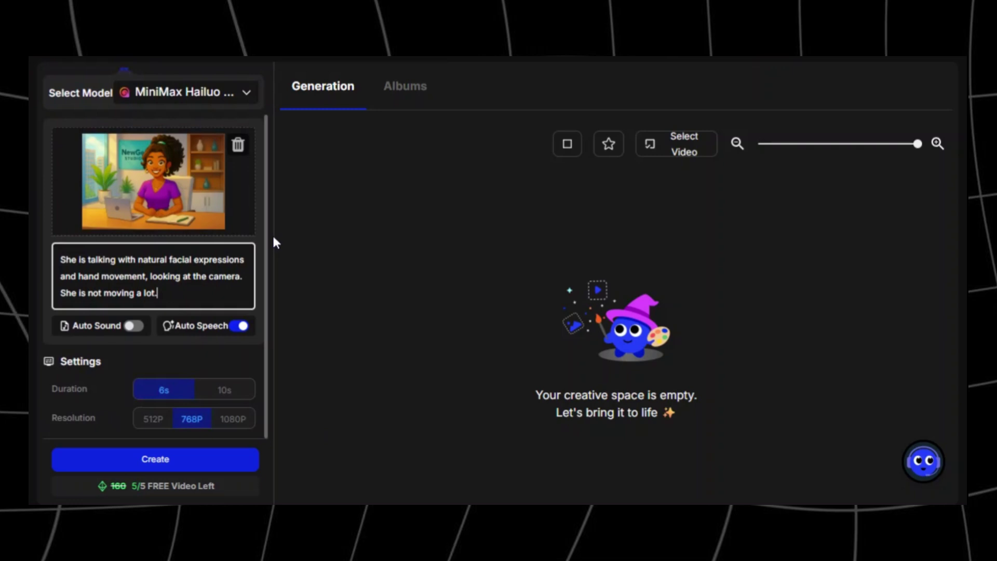
scroll(274, 215, "up", 2)
scroll(274, 228, "down", 2)
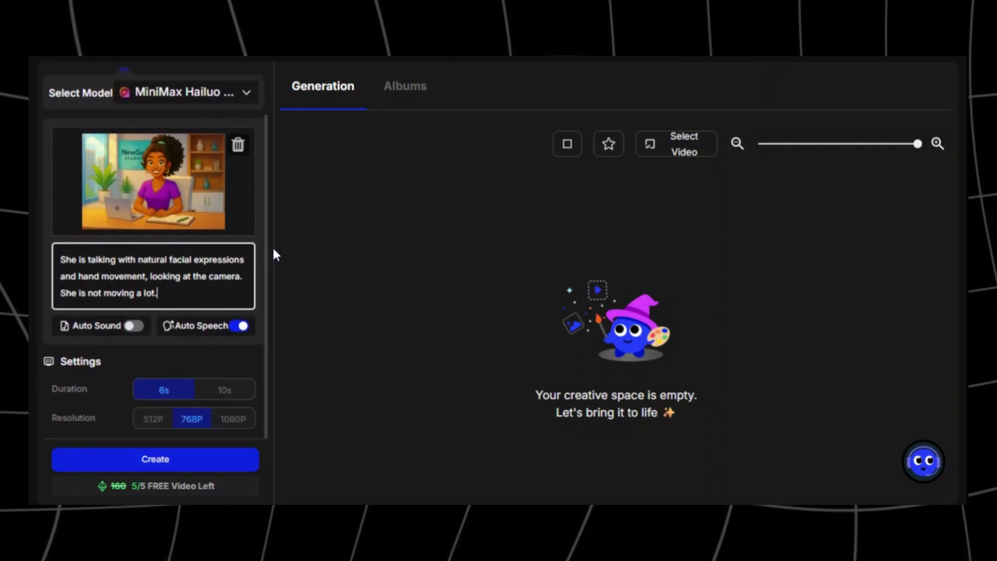
left_click(241, 327)
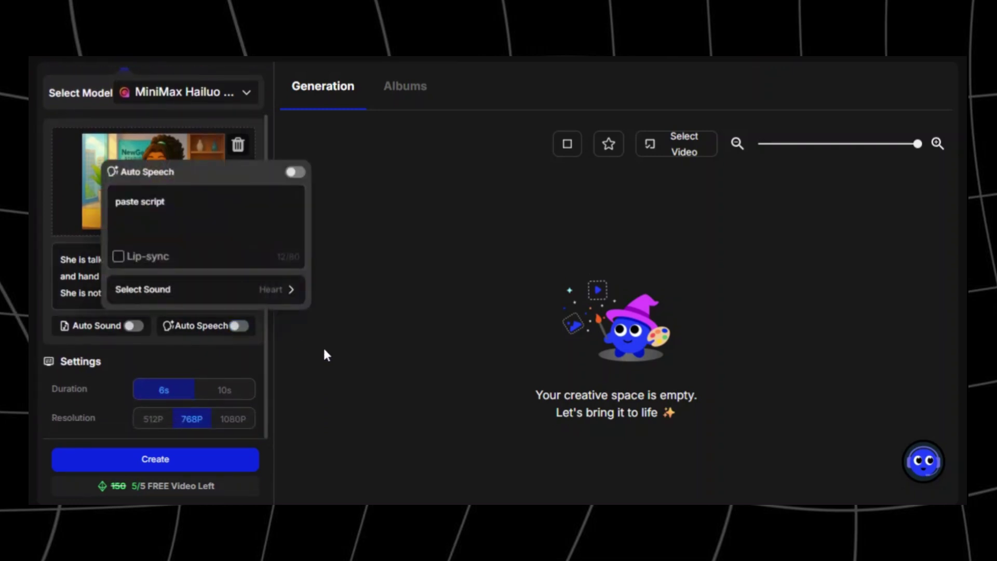
left_click(333, 331)
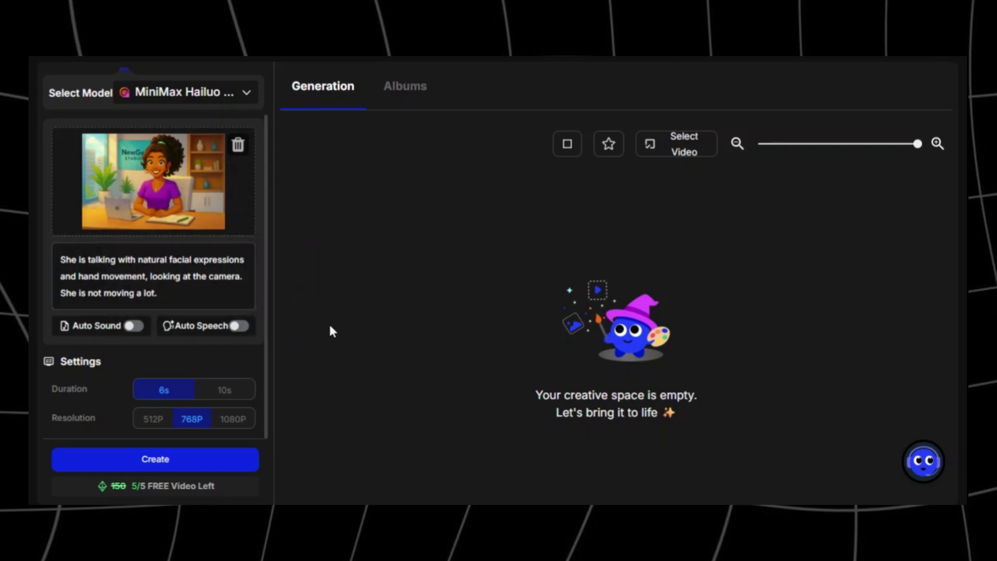
left_click(176, 464)
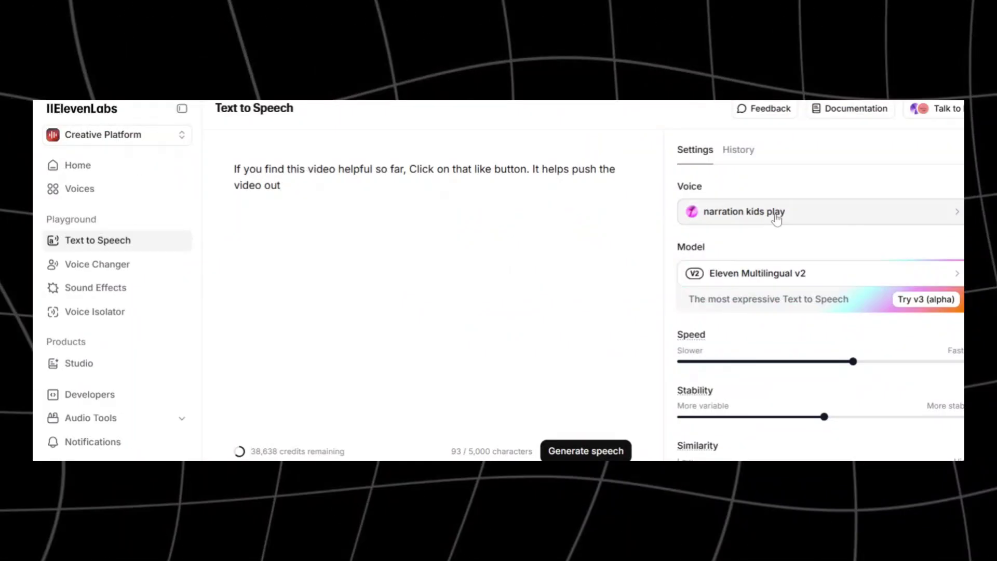
Step: Choose the Cassidy voice and generate speech for the like-button reminder script
left_click(776, 215)
scroll(821, 311, "down", 5)
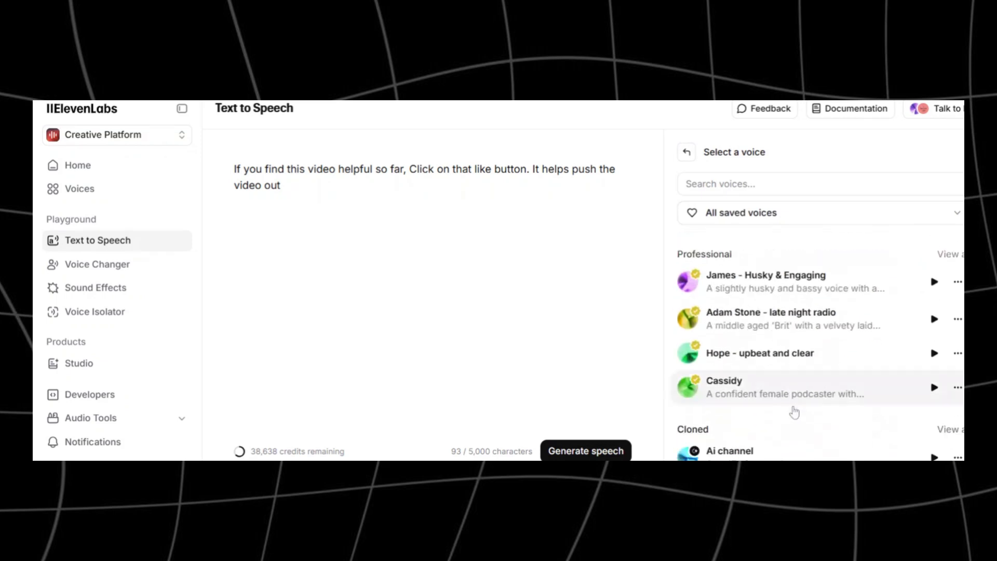
left_click(789, 405)
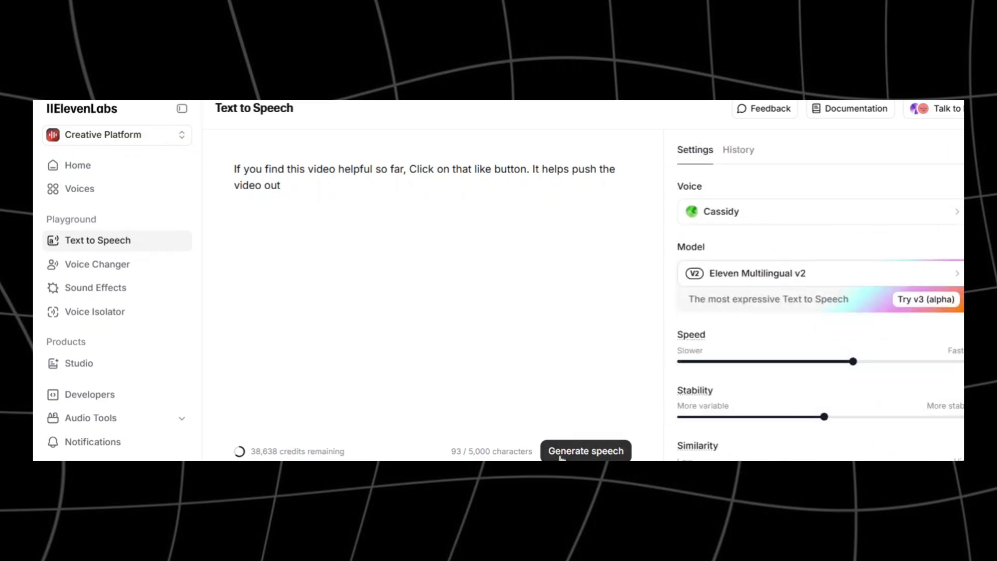
left_click(586, 451)
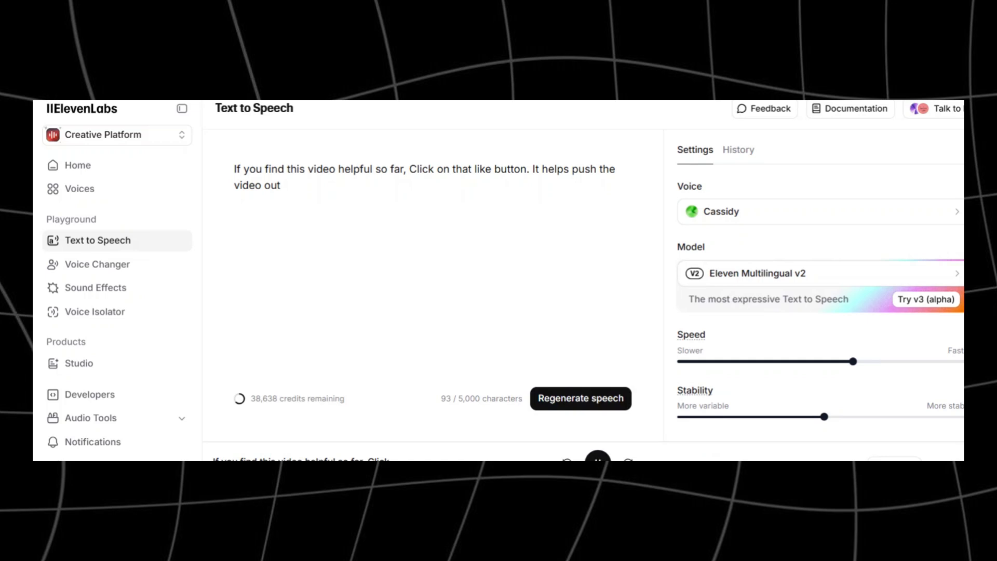
scroll(820, 286, "down", 3)
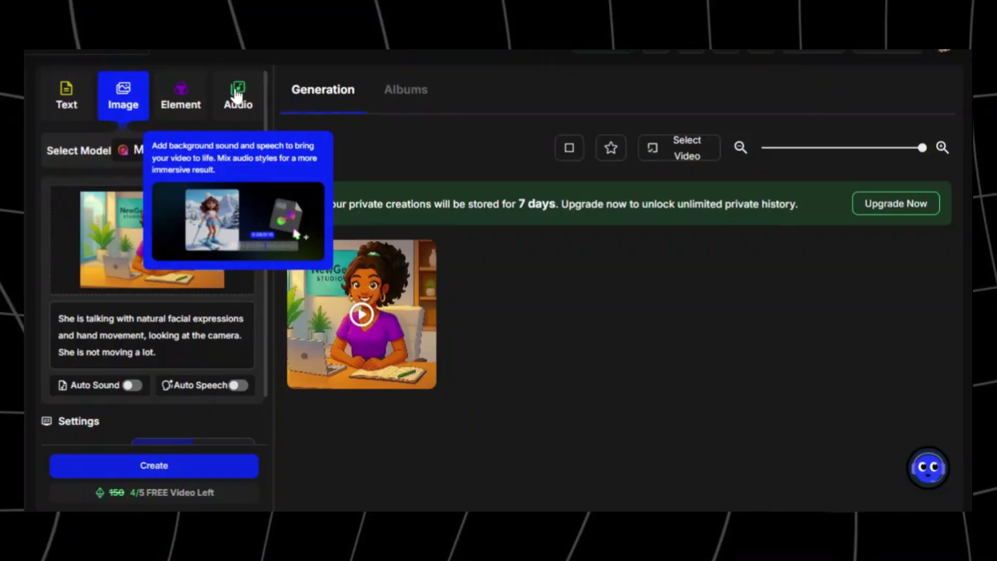
Step: In the Audio tools, load the generated desk video from History as the lip-sync source
left_click(238, 96)
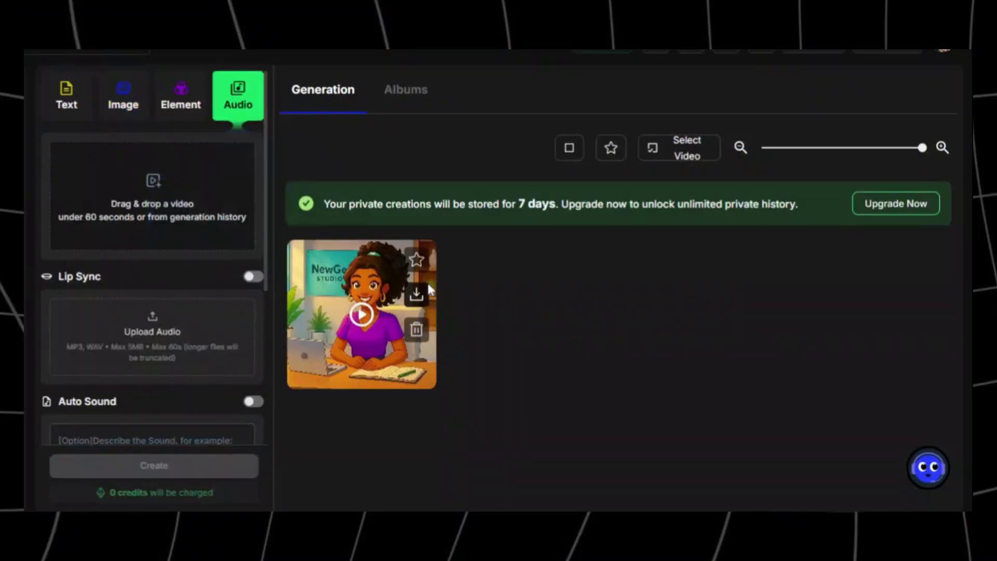
left_click(161, 186)
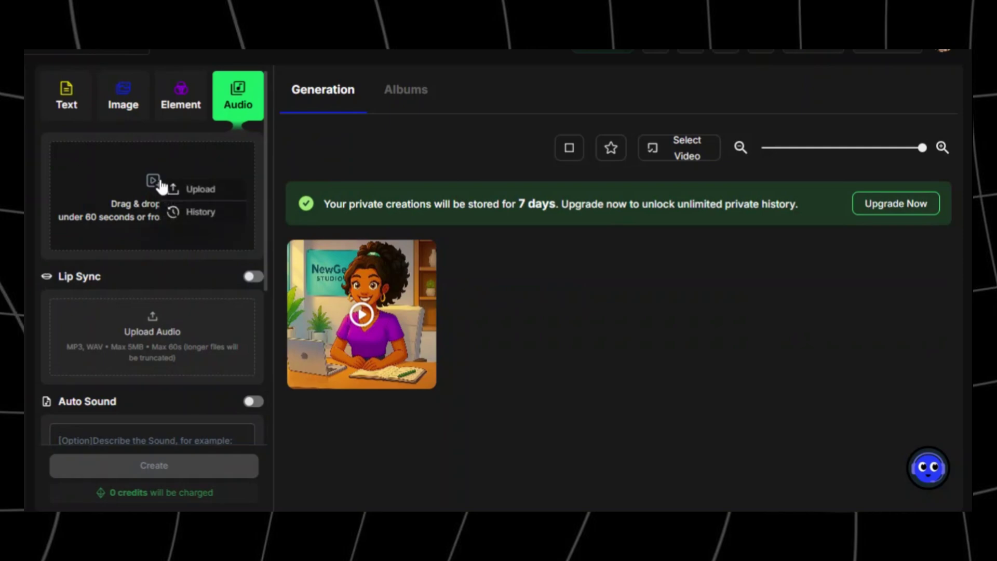
left_click(197, 213)
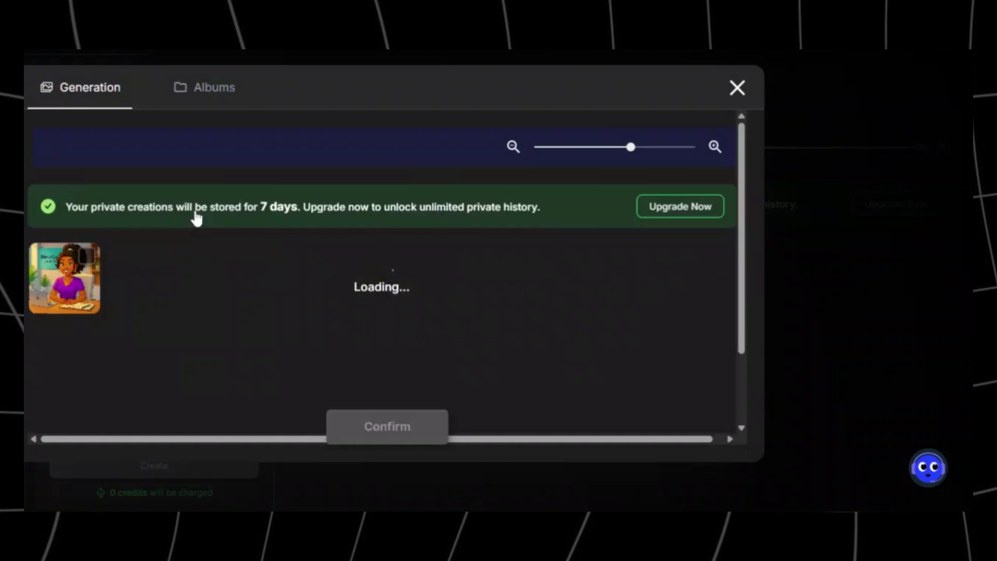
left_click(87, 257)
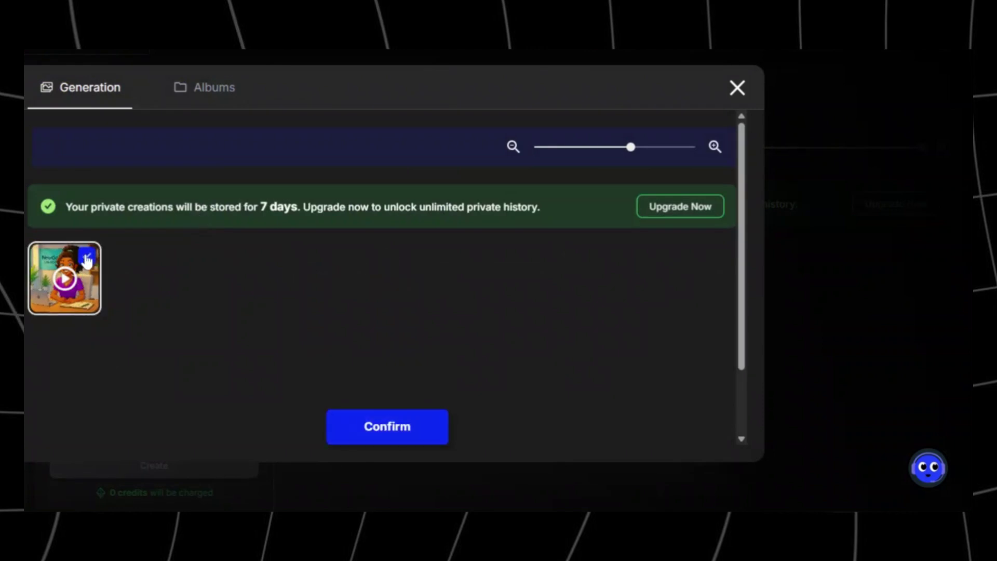
left_click(398, 429)
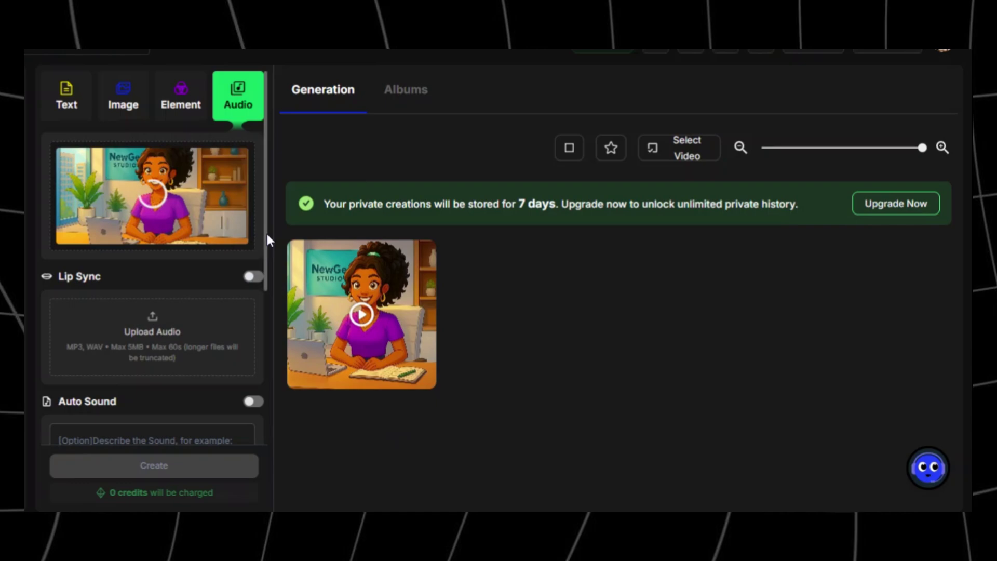
scroll(267, 236, "down", 3)
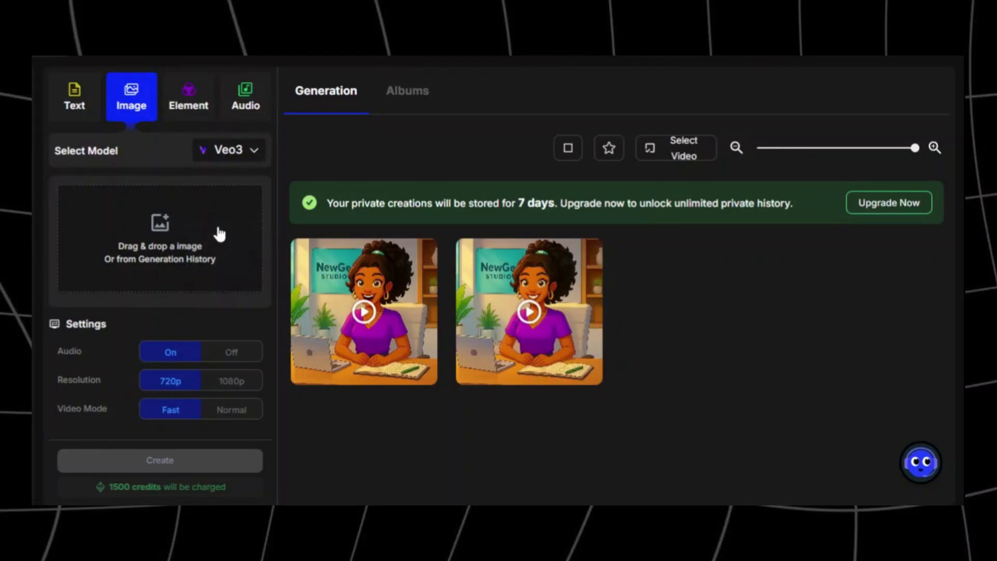
Step: Browse the video model list and keep Veo3 as the selected model
left_click(254, 151)
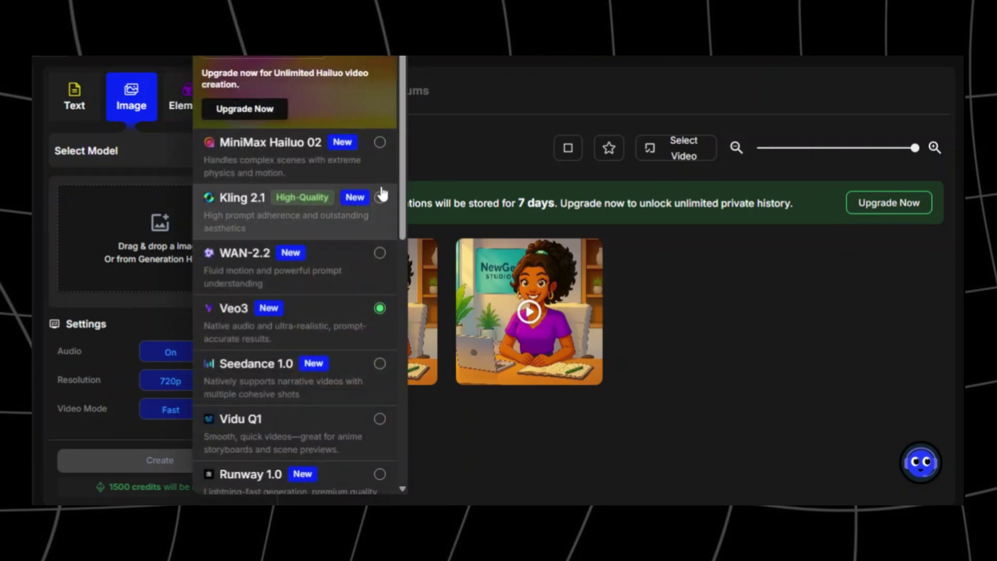
scroll(400, 177, "down", 2)
left_click_drag(403, 198, 408, 396)
scroll(402, 333, "up", 3)
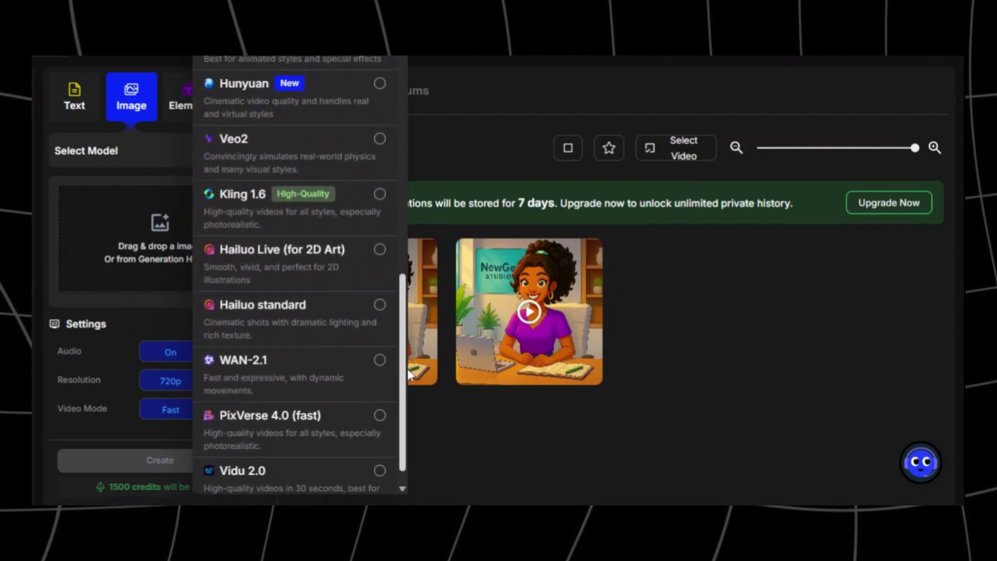
scroll(403, 335, "up", 5)
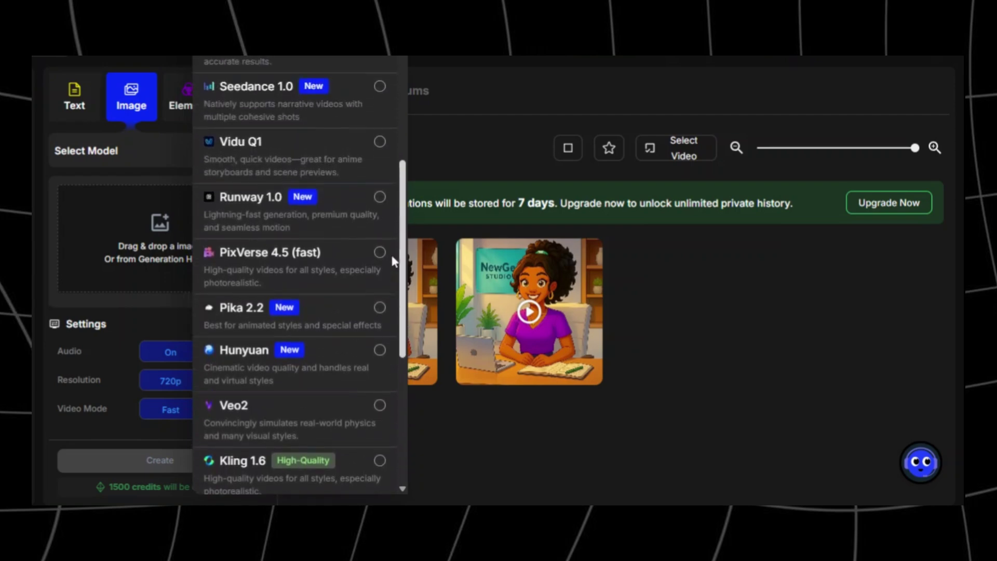
scroll(391, 210, "up", 1)
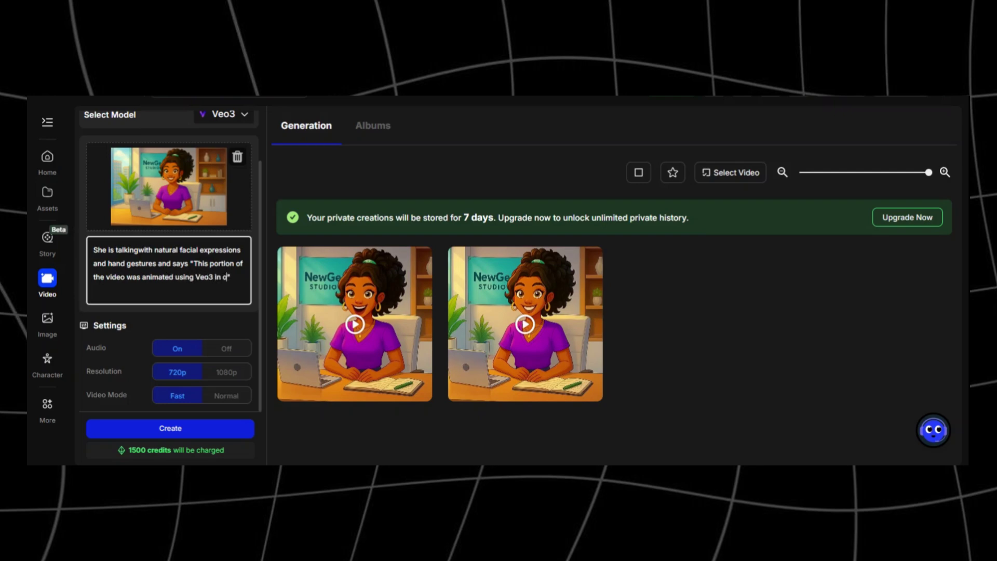
Step: Finish the spoken line ending in 'Open Art' and create the Veo3 video
type("pen Art")
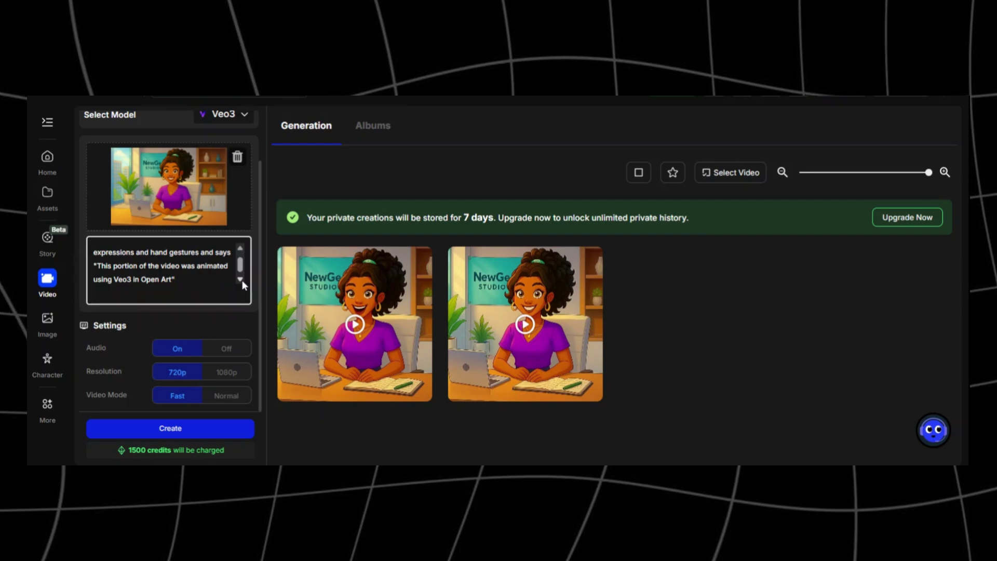
left_click(168, 432)
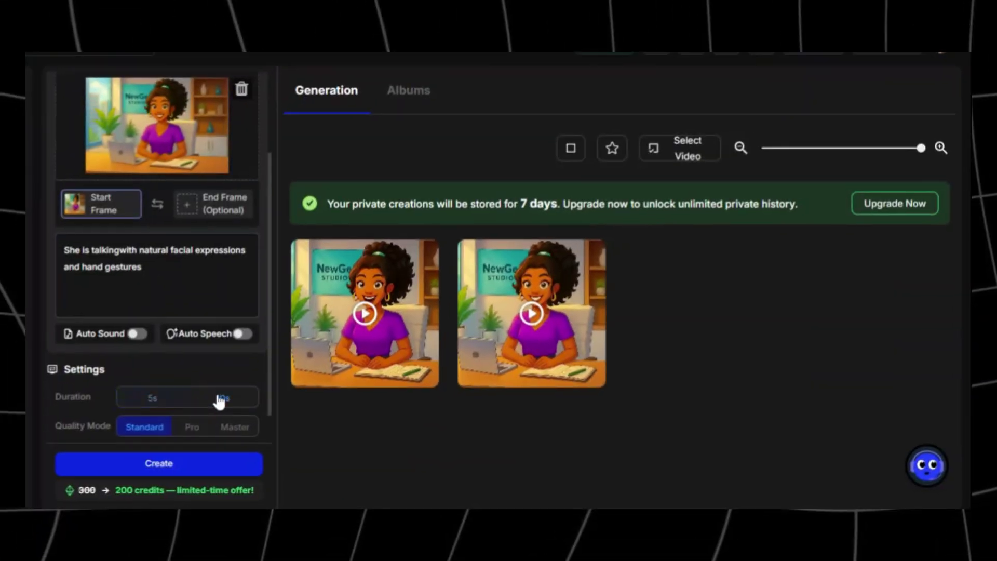
Step: Generate a 10s video in Master quality mode
left_click(263, 379)
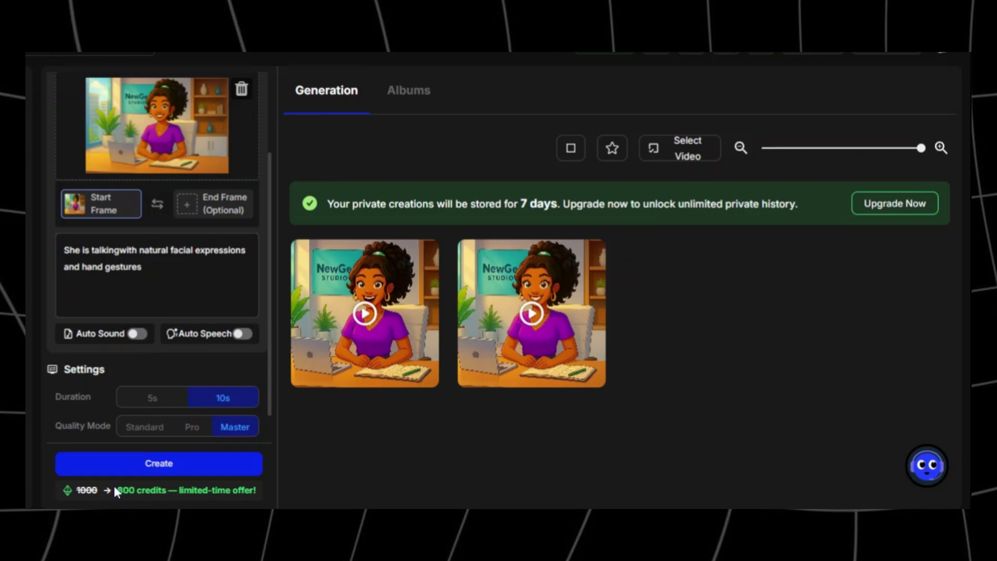
left_click(183, 472)
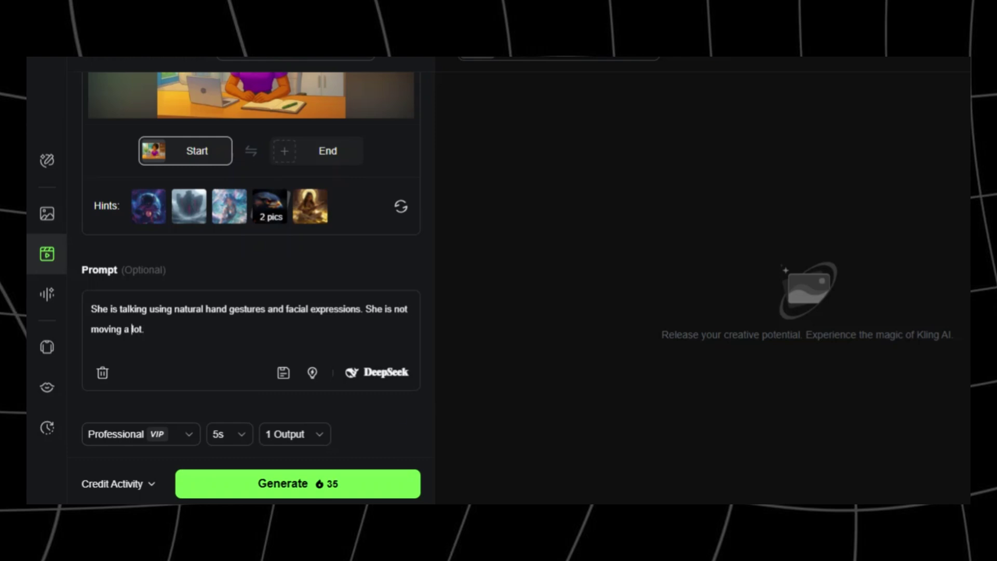
Step: Switch the Kling AI video model to 1.6
scroll(322, 364, "down", 3)
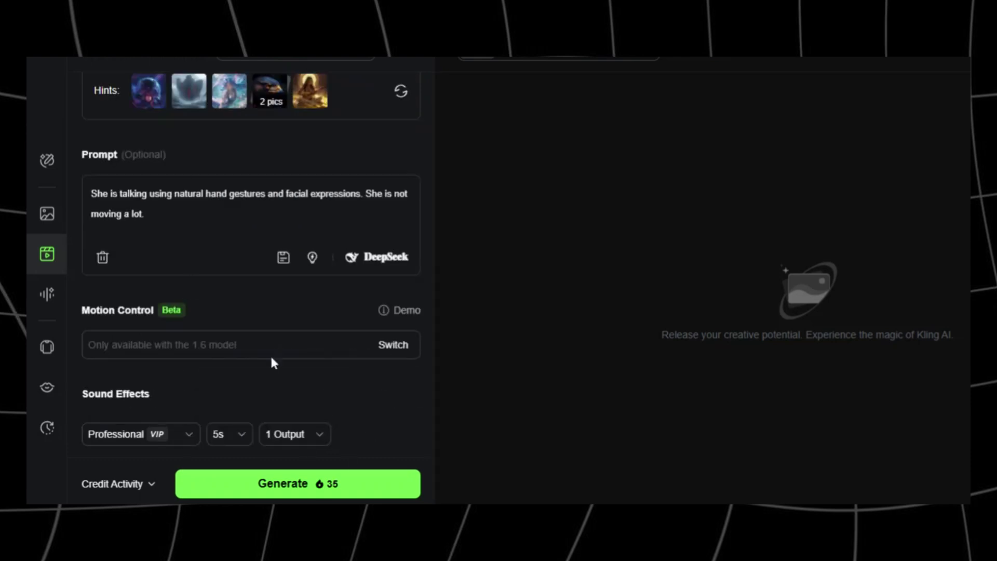
left_click(404, 359)
left_click(423, 229)
Step: Enter the negative prompt 'blur, distortions, disfigured, grainy, logos' and review the clip length choices
scroll(405, 228, "down", 4)
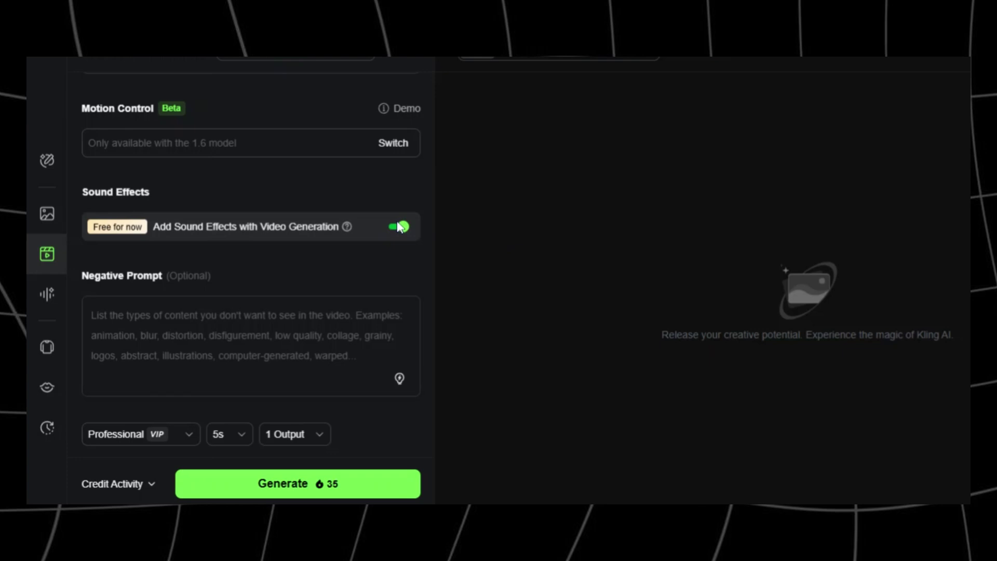
type("blur, distortions,disfigured, grainy, log")
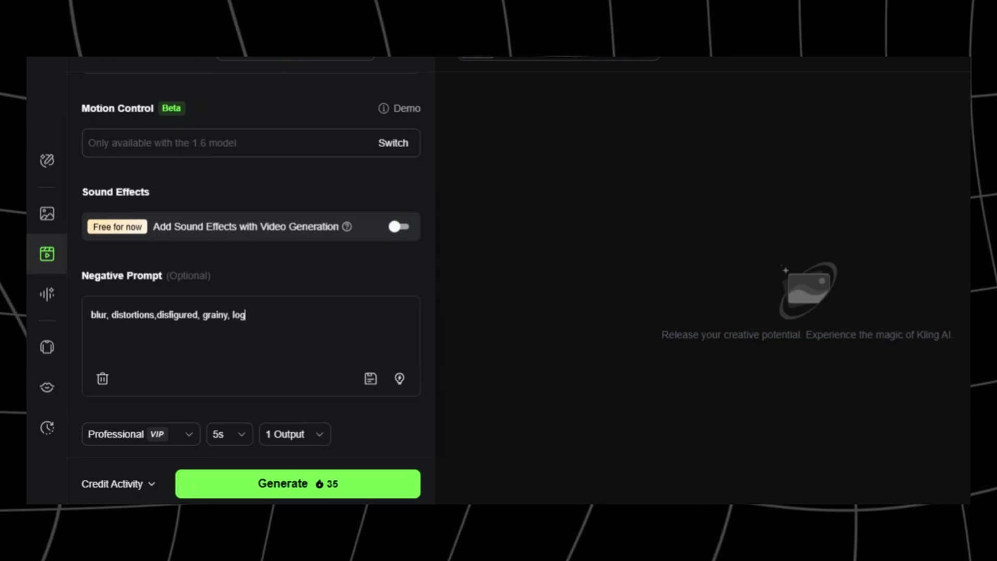
type("os")
left_click(231, 435)
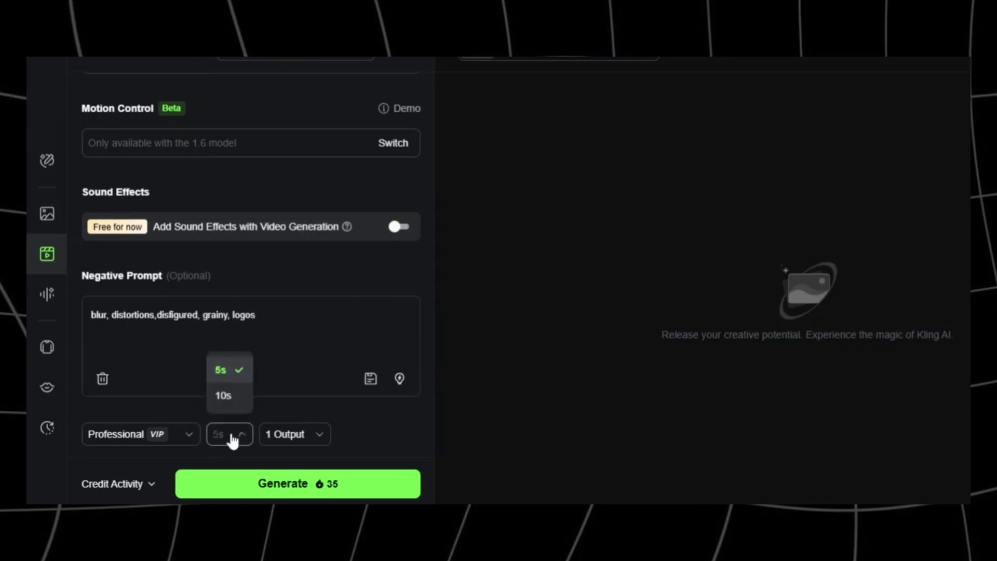
scroll(425, 383, "up", 5)
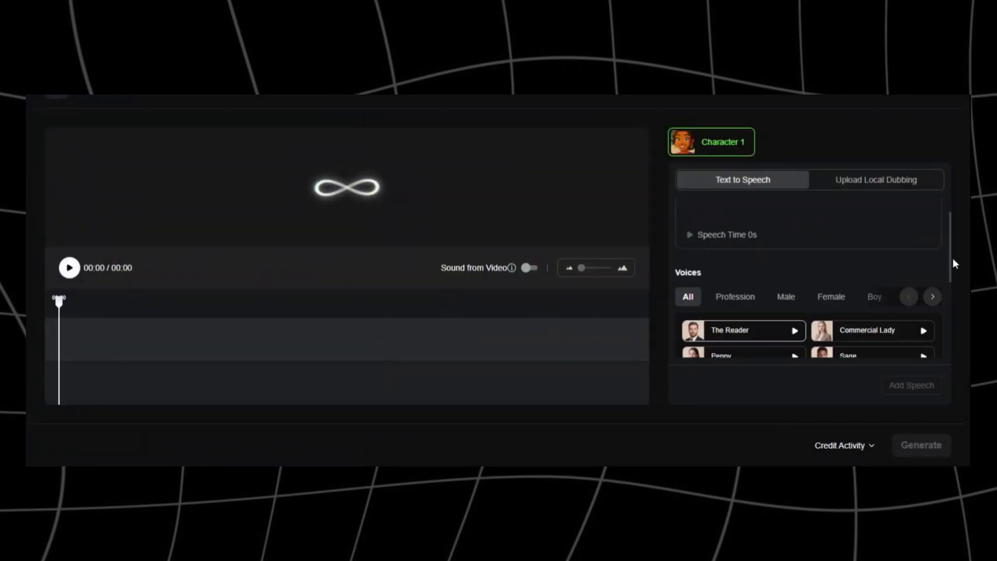
Step: Add Character 1's speech line in Lip Sync and download the finished Blossom-voiced video
left_click_drag(950, 218, 838, 195)
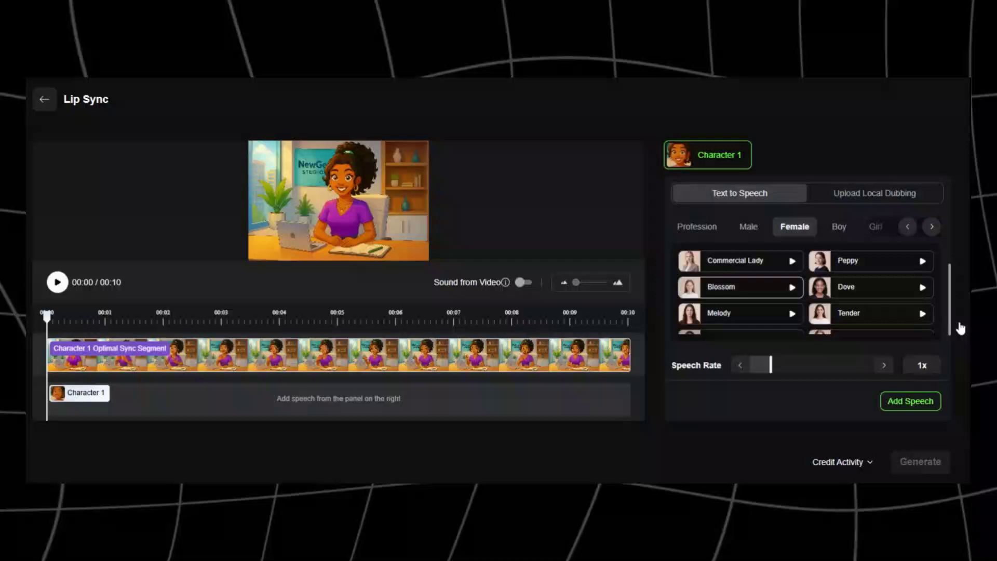
scroll(945, 328, "down", 3)
left_click(911, 401)
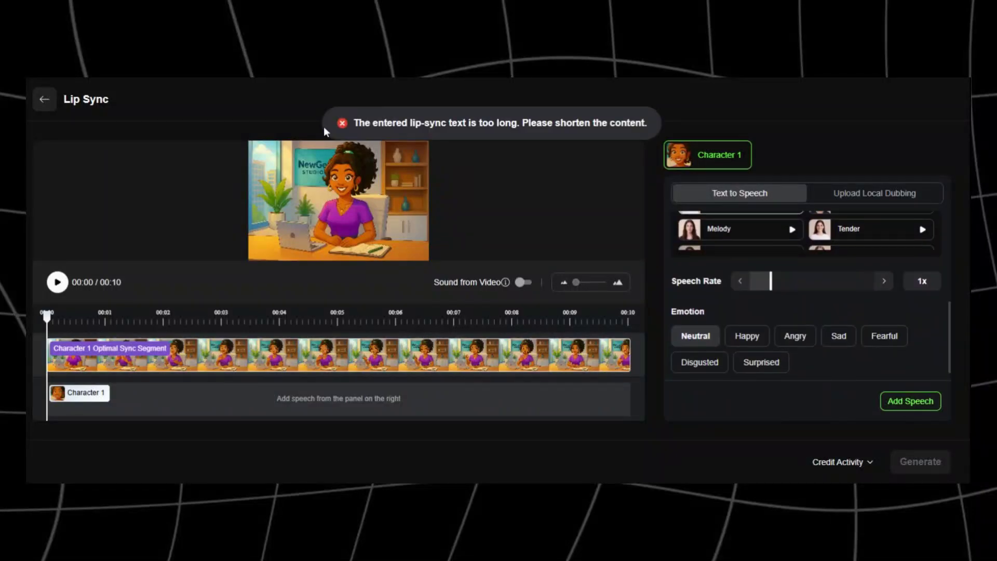
scroll(946, 289, "up", 5)
scroll(930, 374, "down", 5)
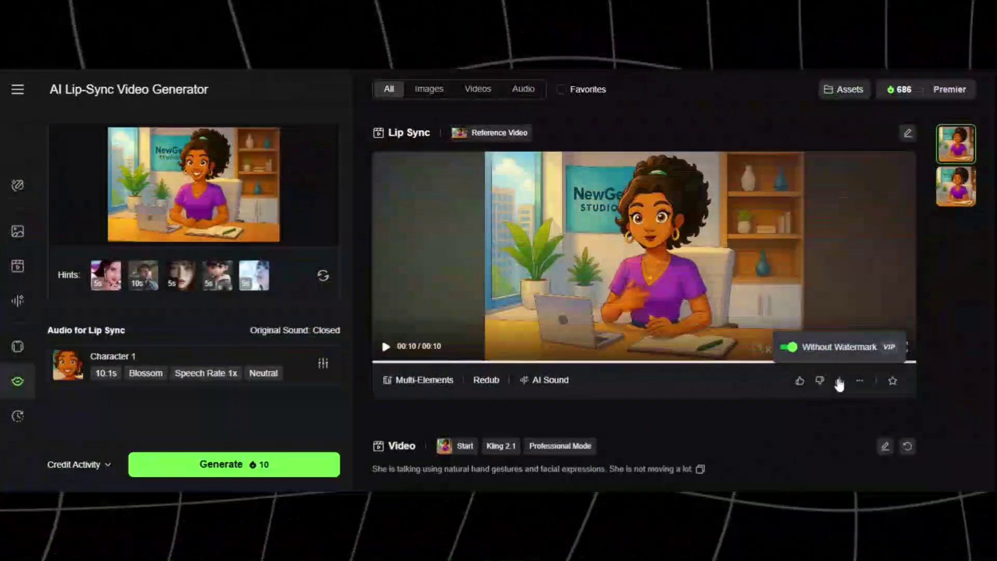
left_click(839, 381)
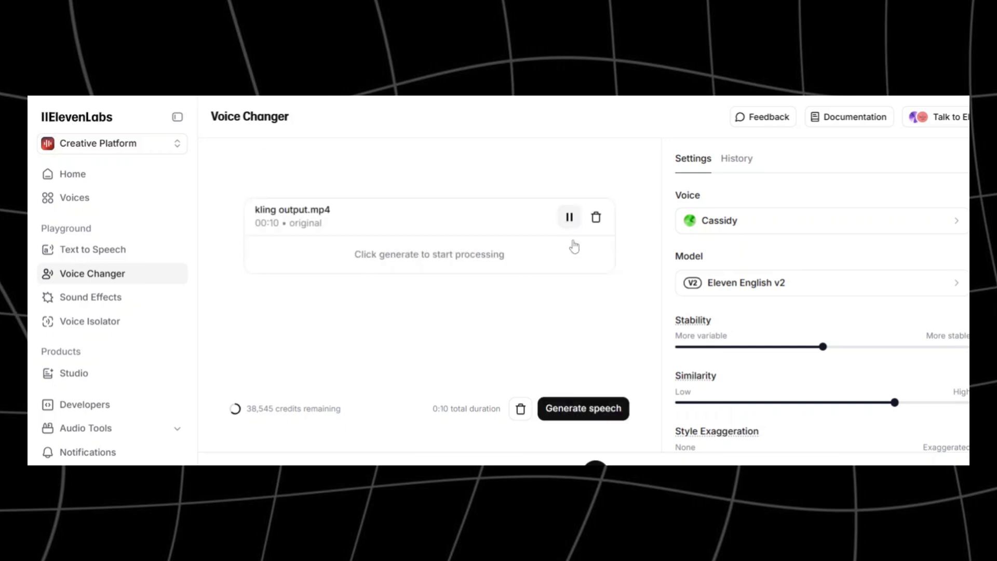
Step: Apply the Southern Belle voice to the Kling clip and paste in the like-button reminder line
left_click(852, 222)
left_click(784, 321)
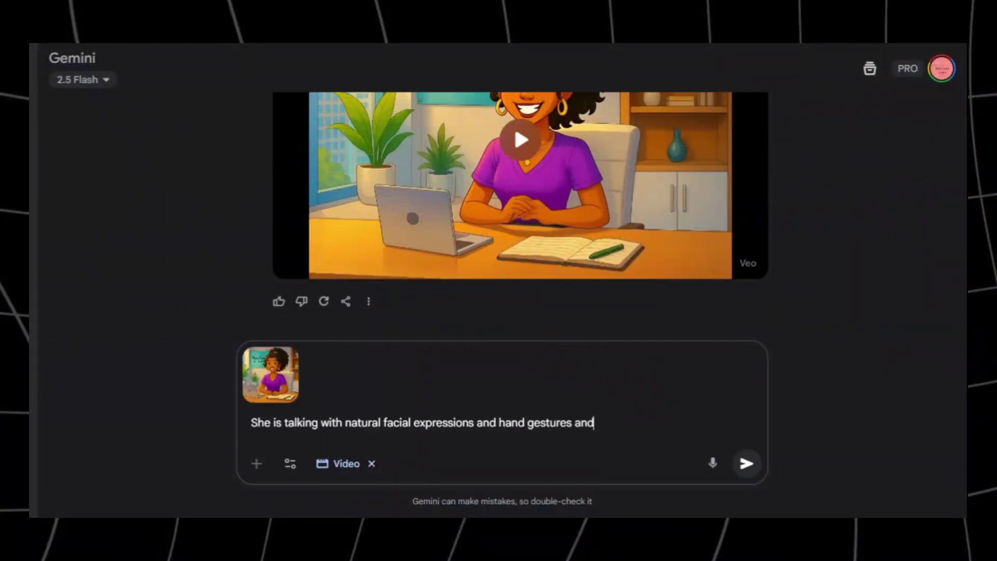
type("\"This segment of the video was made with veo3 in Gemini.As you can see there isn’t much of a difference between the two outputs\"")
left_click(746, 462)
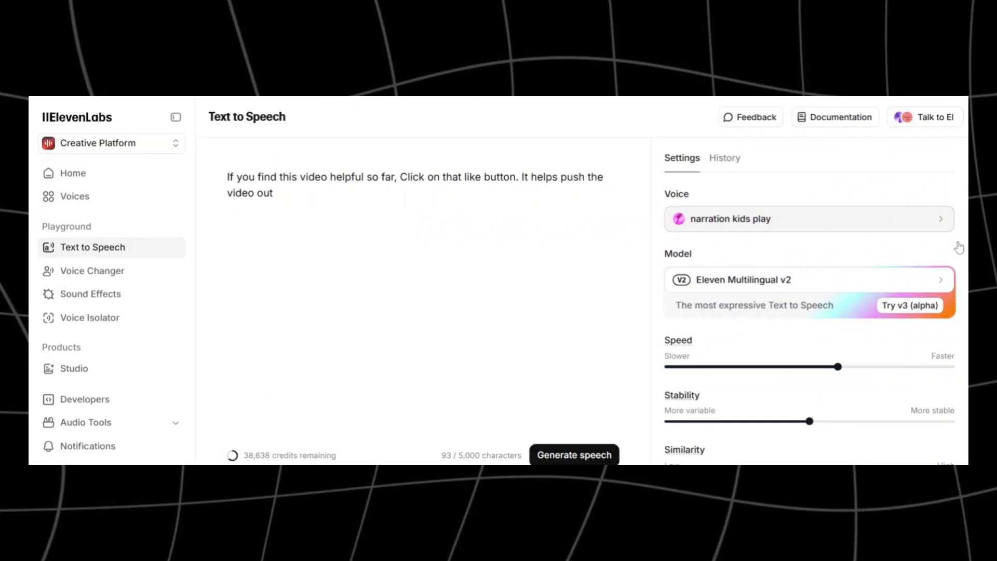
Step: Select Cassidy as the voice for the like-button reminder line
scroll(773, 403, "down", 5)
left_click(772, 403)
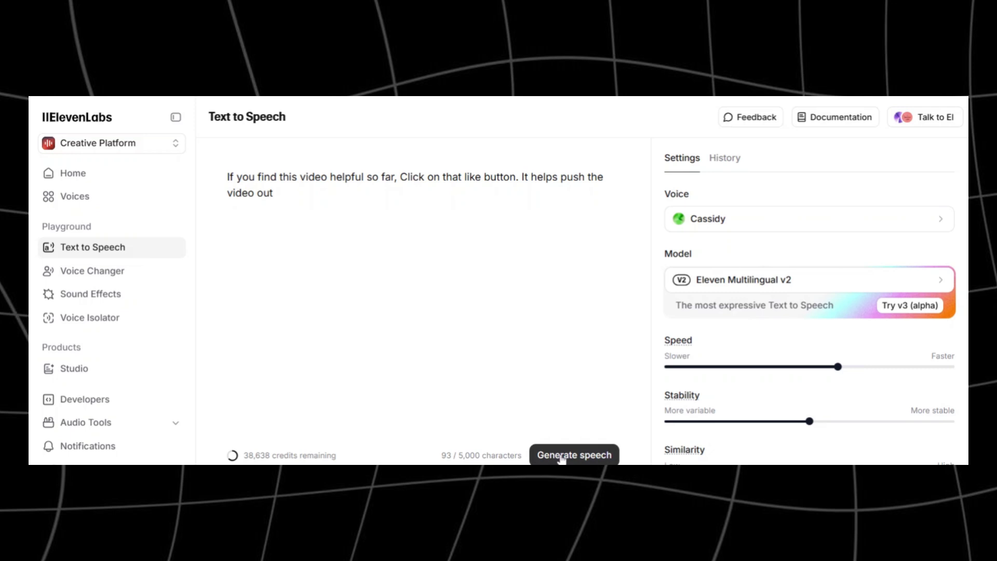
scroll(811, 291, "down", 5)
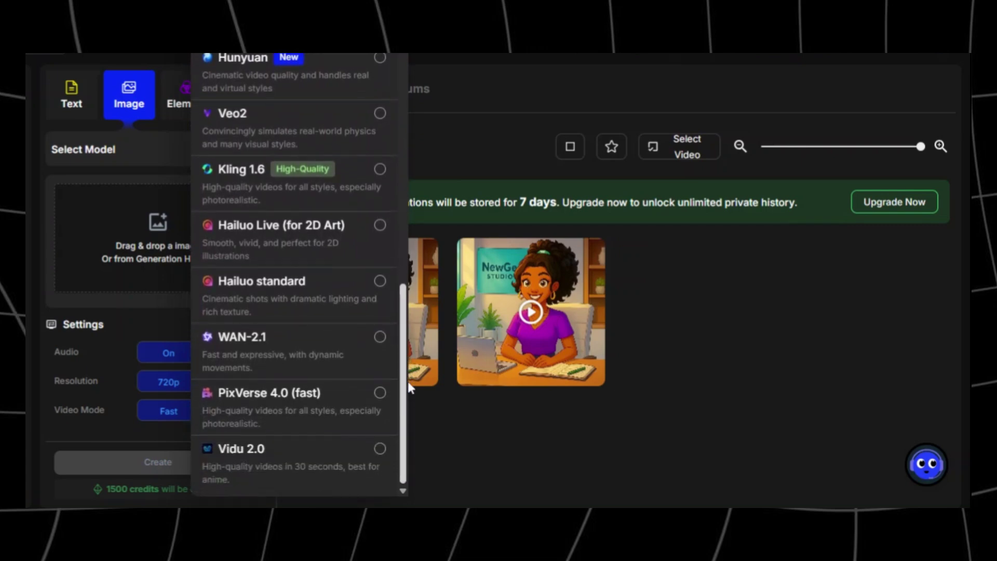
Step: Scroll the video model list down to Veo3
left_click_drag(407, 381, 388, 189)
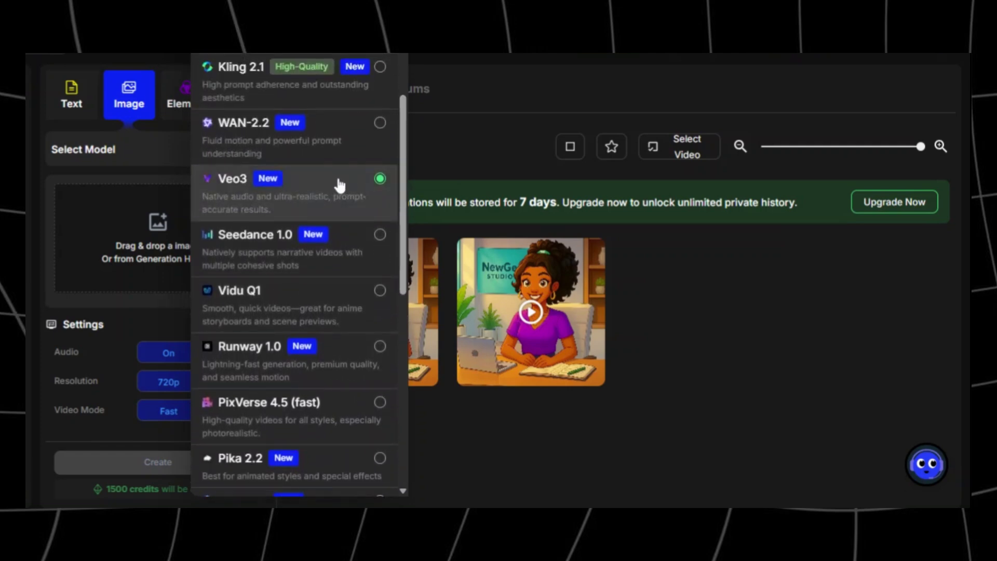